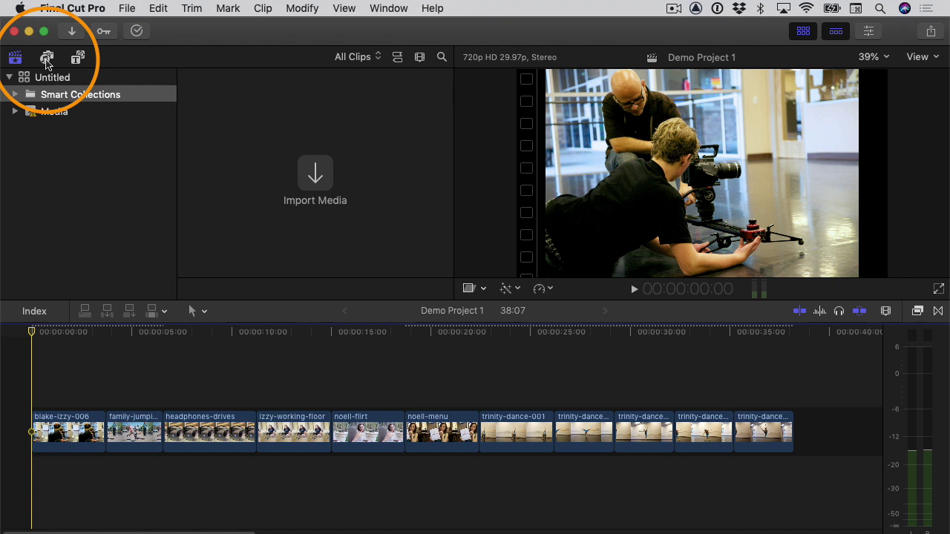
- Show the Sound Effects library and scroll its folder list to My Custom Royalty-Free Music
left_click(46, 60)
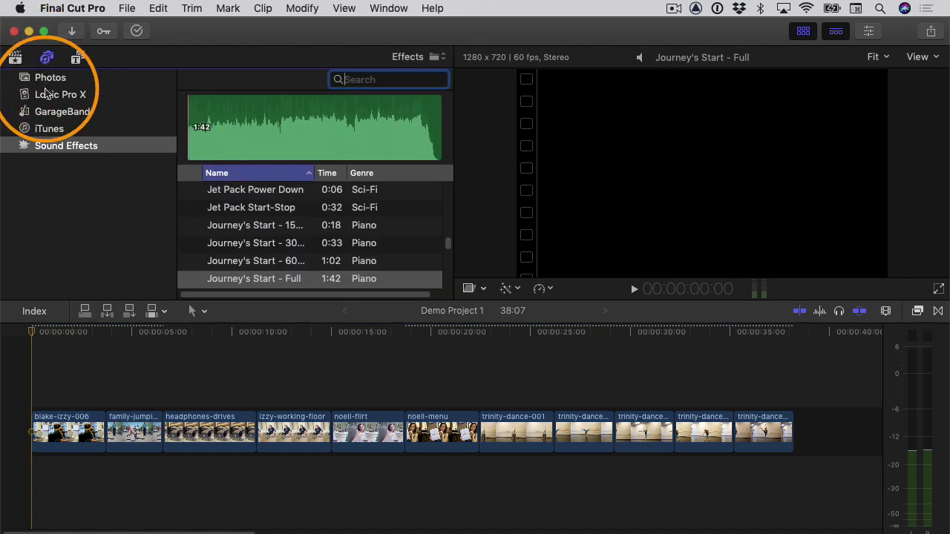
left_click(46, 148)
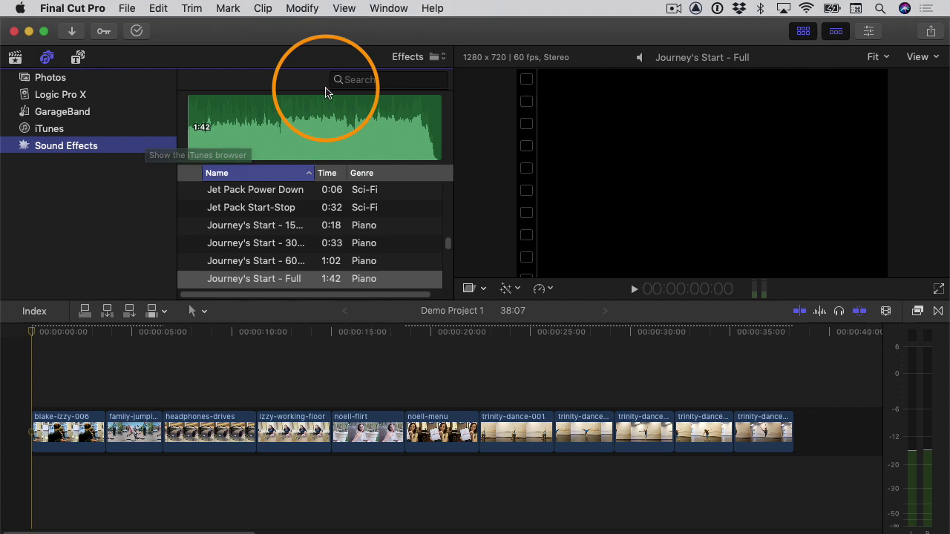
left_click(409, 57)
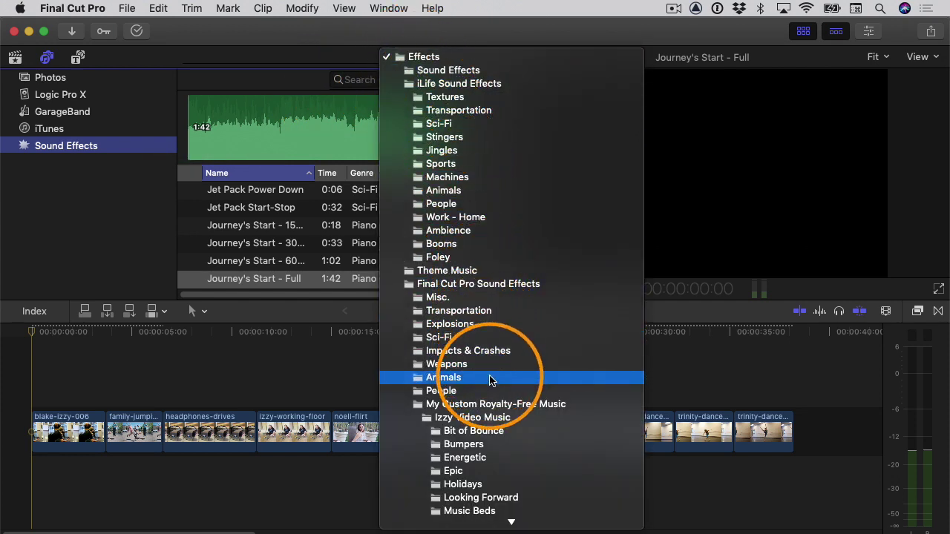
scroll(484, 378, "down", 3)
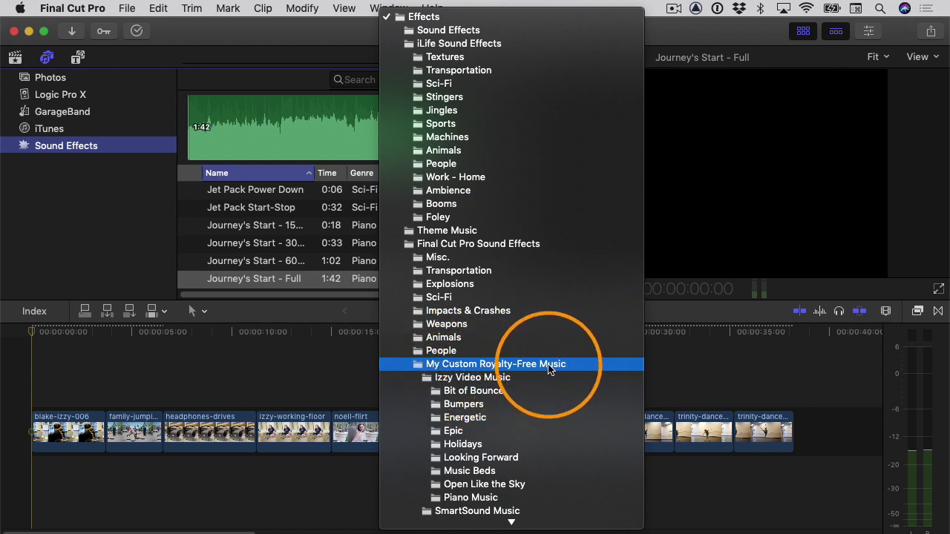
scroll(482, 382, "down", 2)
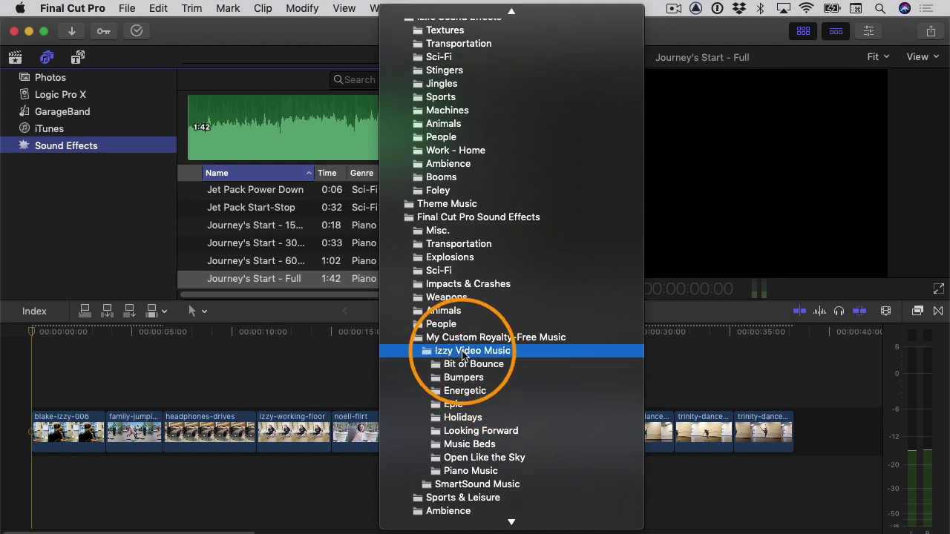
- Choose the Looking Forward music folder from the Sound Effects folder list
left_click(470, 431)
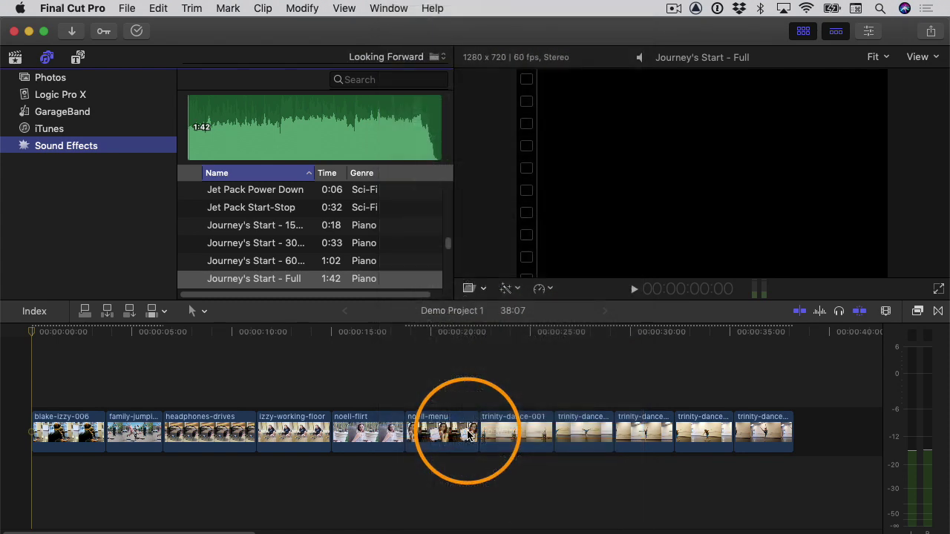
left_click(470, 330)
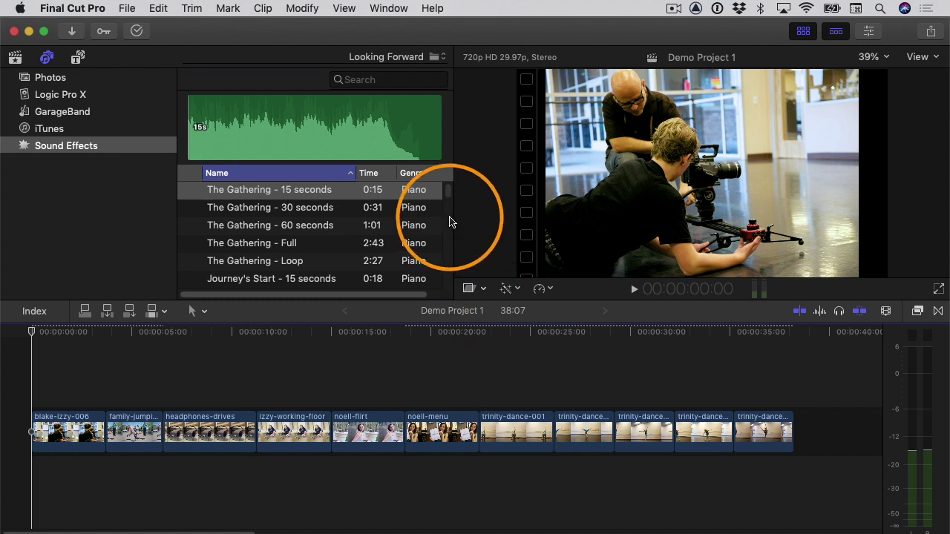
left_click_drag(446, 195, 449, 210)
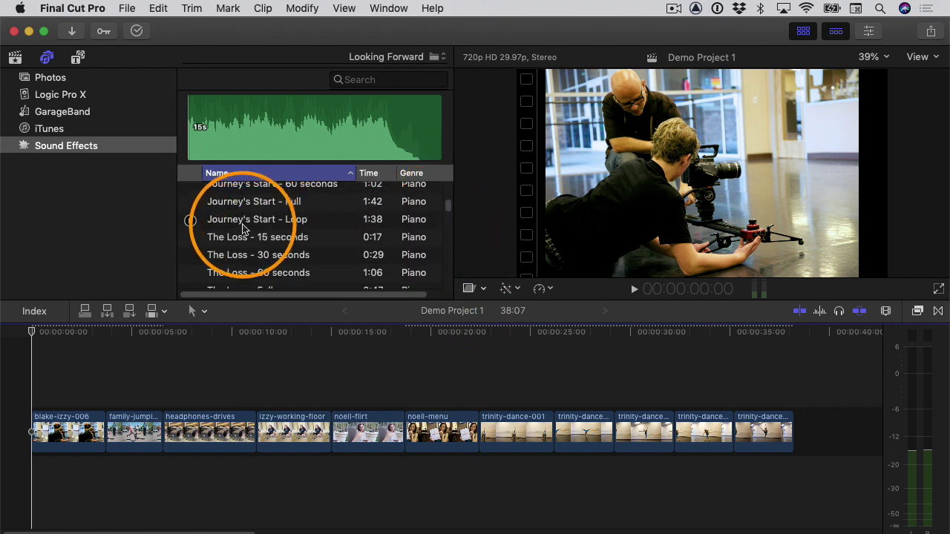
- Preview Journey's Start - Loop, place it beneath the timeline clips, then delete it
left_click(253, 220)
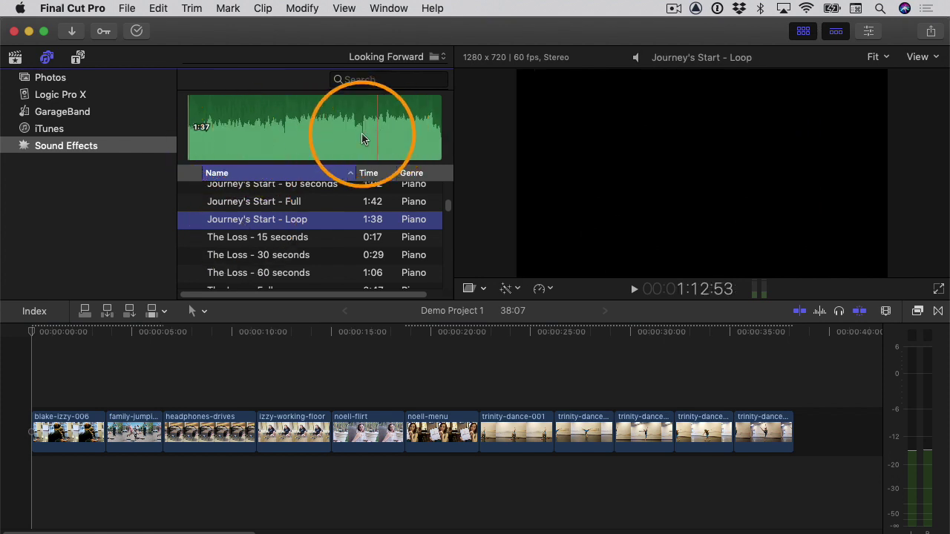
mouse_move(191, 219)
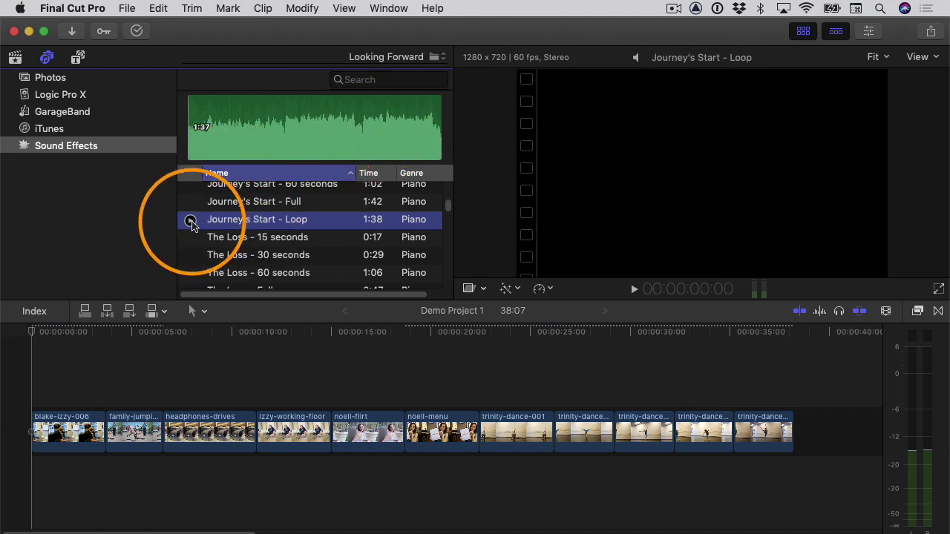
left_click(191, 221)
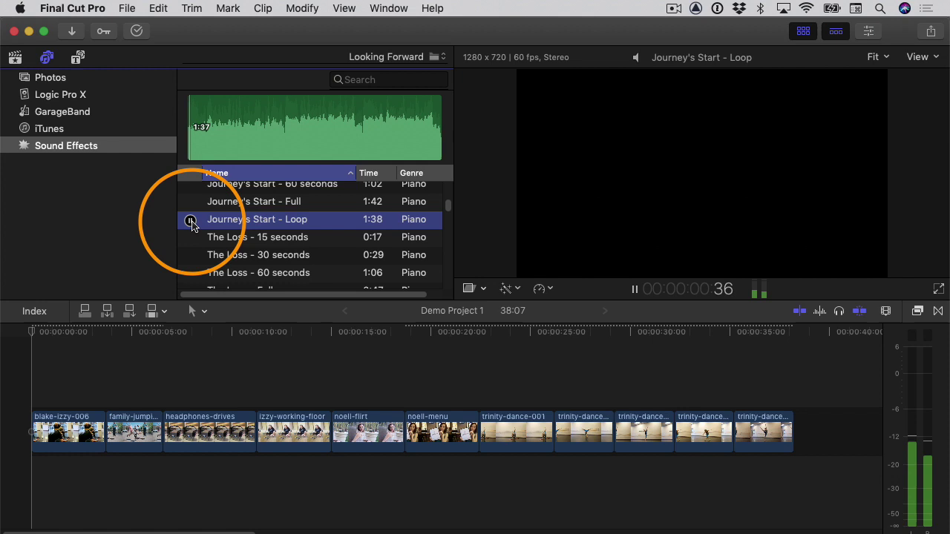
left_click(233, 132)
left_click_drag(246, 121, 30, 477)
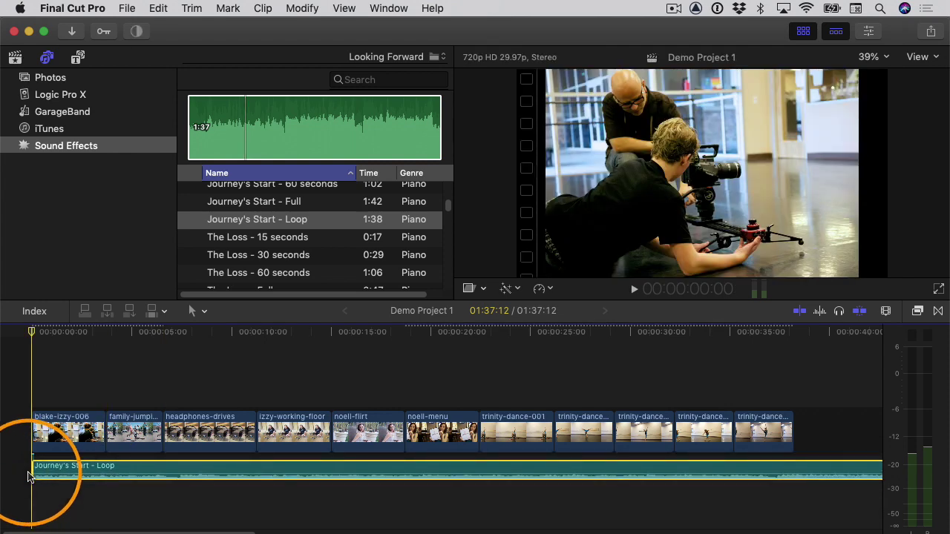
key("Delete")
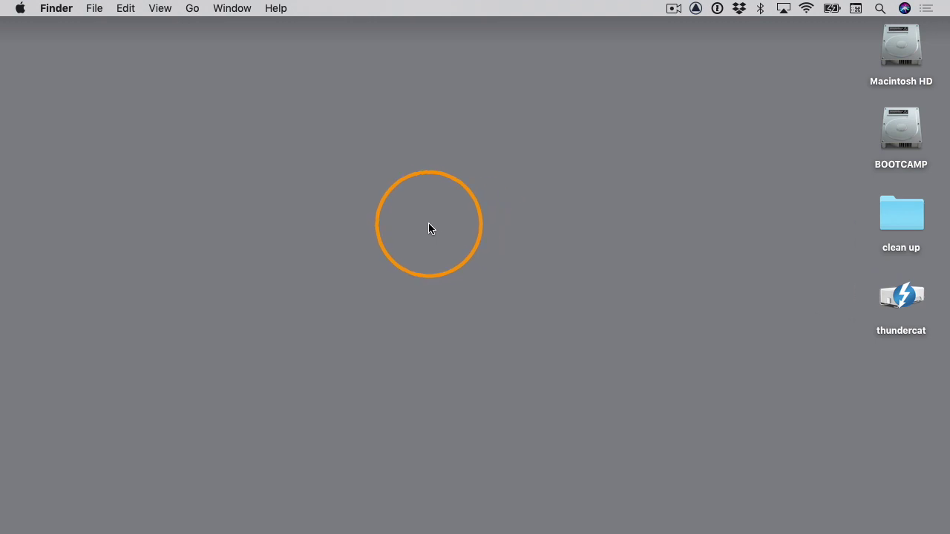
- Open a new Finder window showing the thundercat drive
left_click(94, 8)
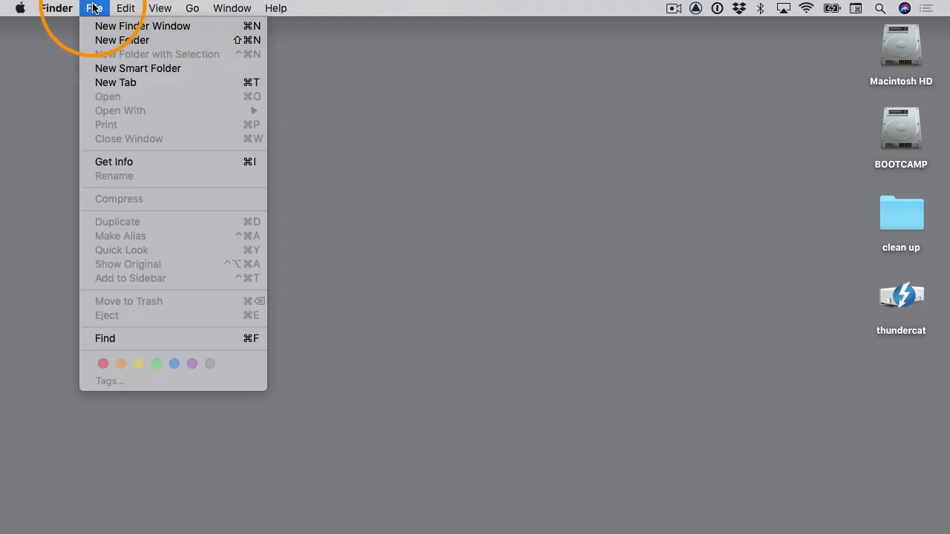
left_click(100, 31)
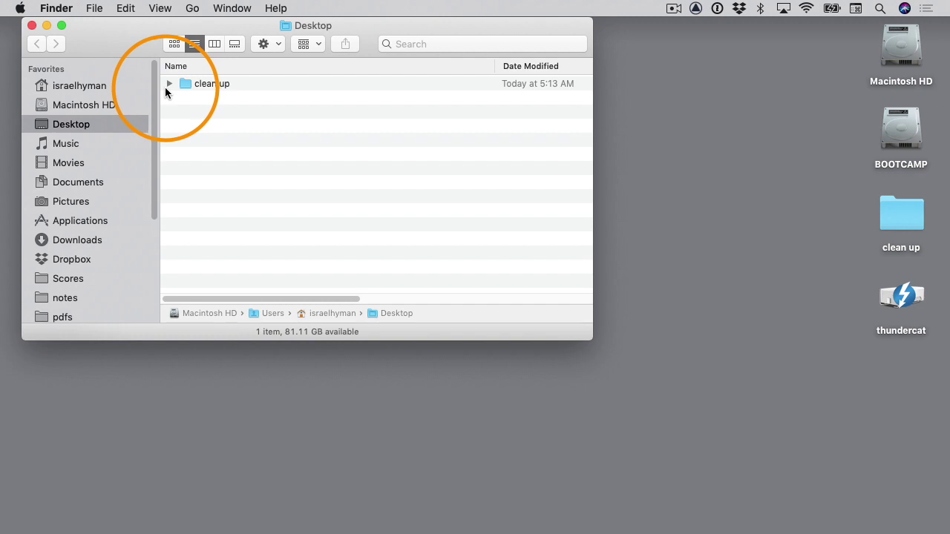
left_click_drag(155, 117, 153, 260)
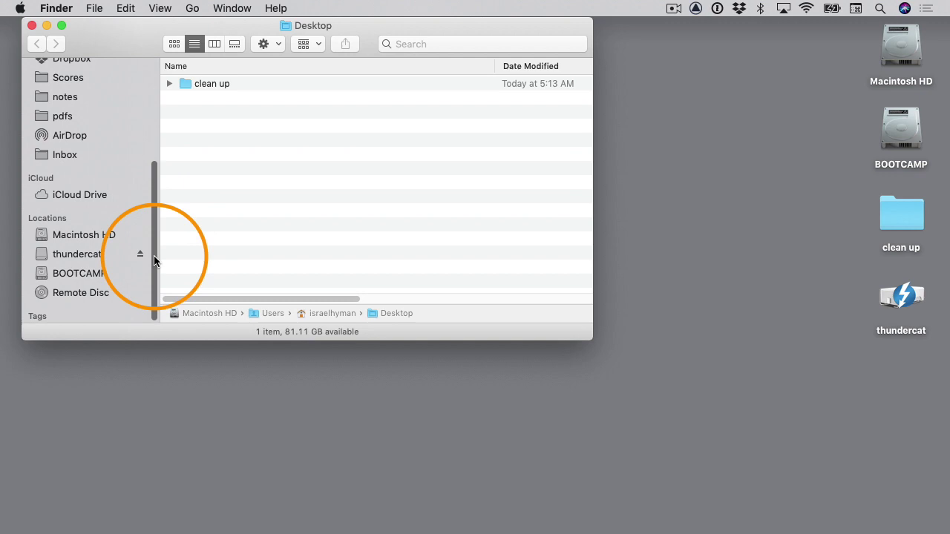
left_click(74, 256)
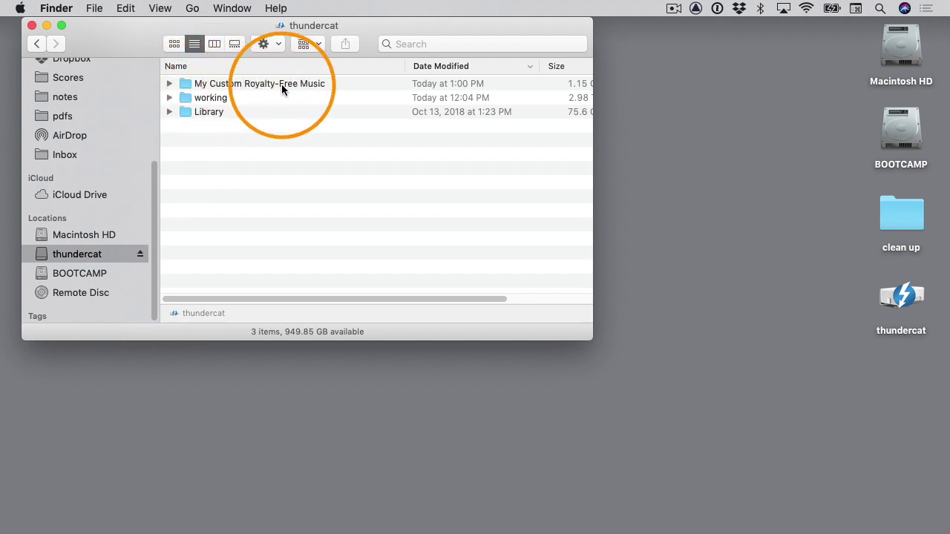
- Expand My Custom Royalty-Free Music down to Looking Forward's audio files, then collapse it
left_click(169, 85)
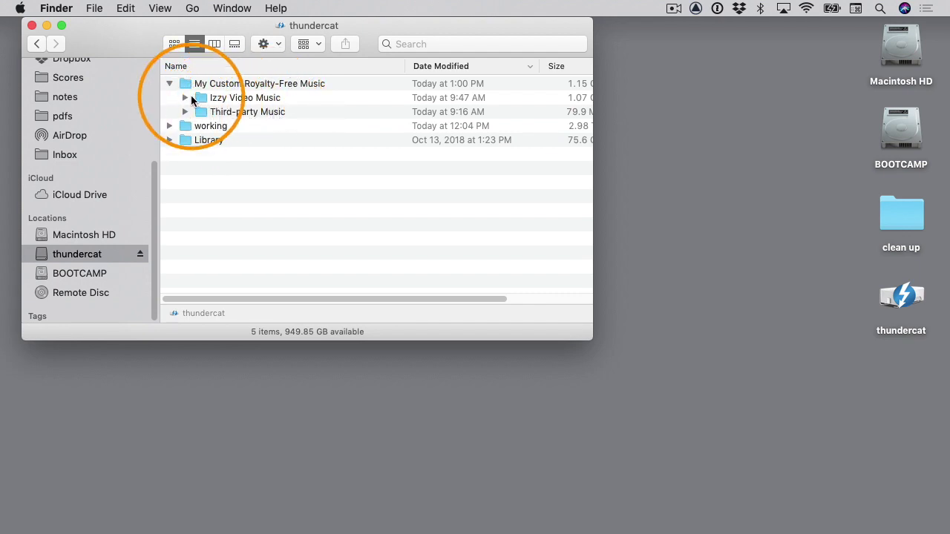
left_click(185, 98)
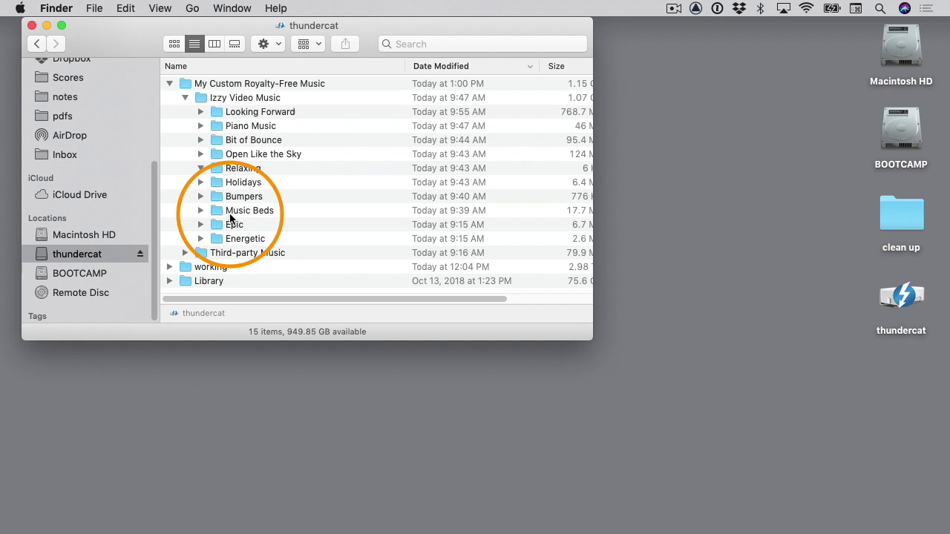
left_click(200, 111)
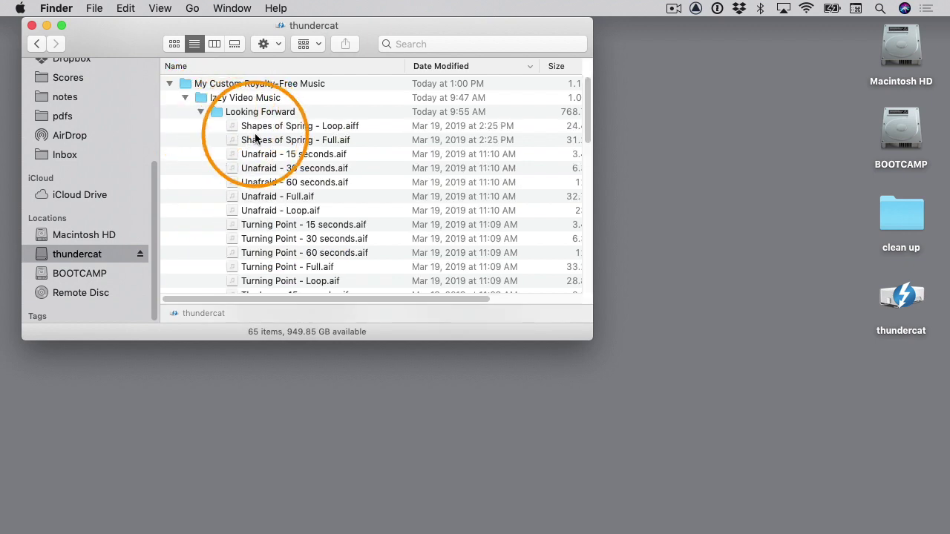
left_click(200, 113)
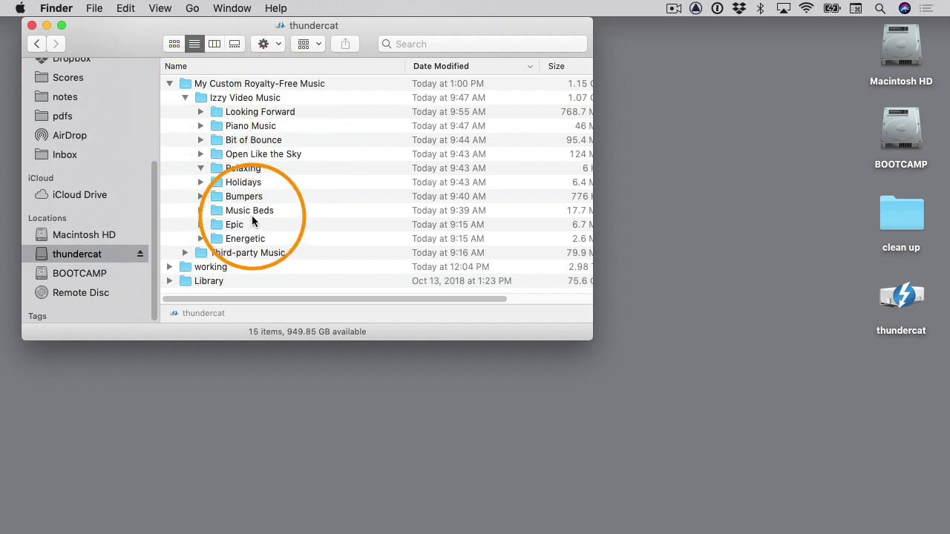
left_click(182, 98)
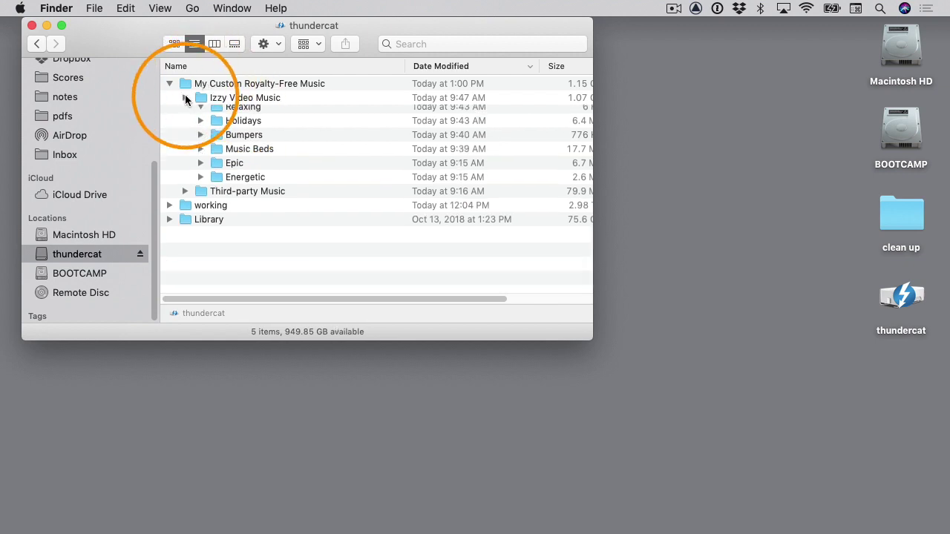
left_click(170, 84)
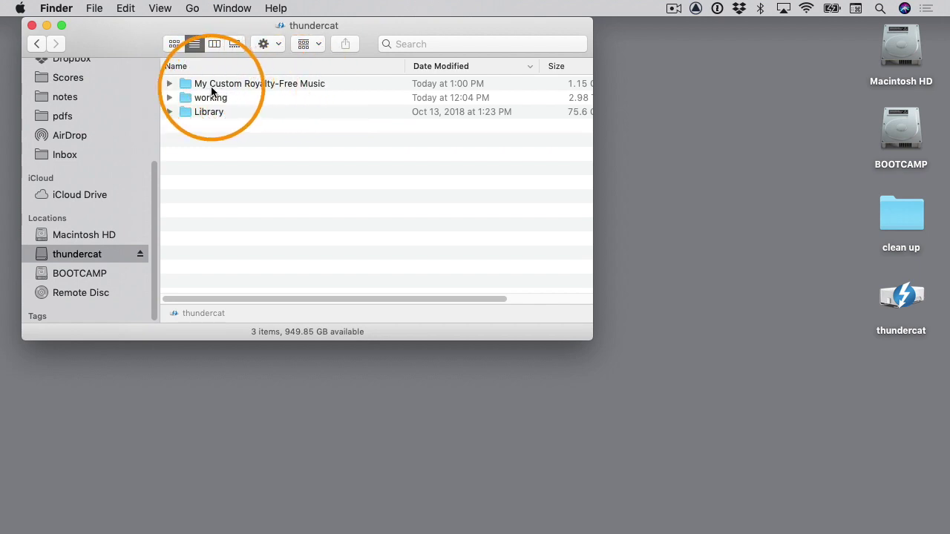
- Make a My Custom Royalty-Free Music alias, then widen the window and move it aside
right_click(188, 86)
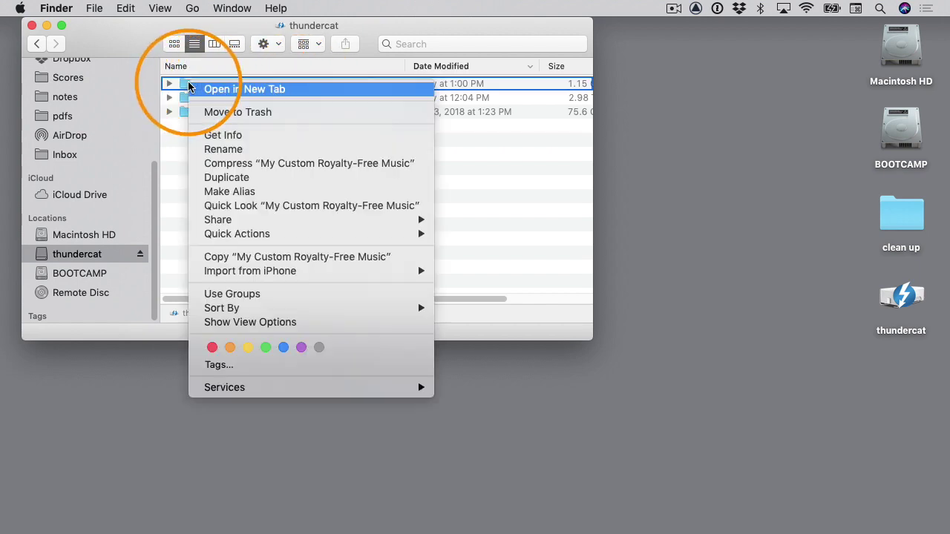
left_click(230, 191)
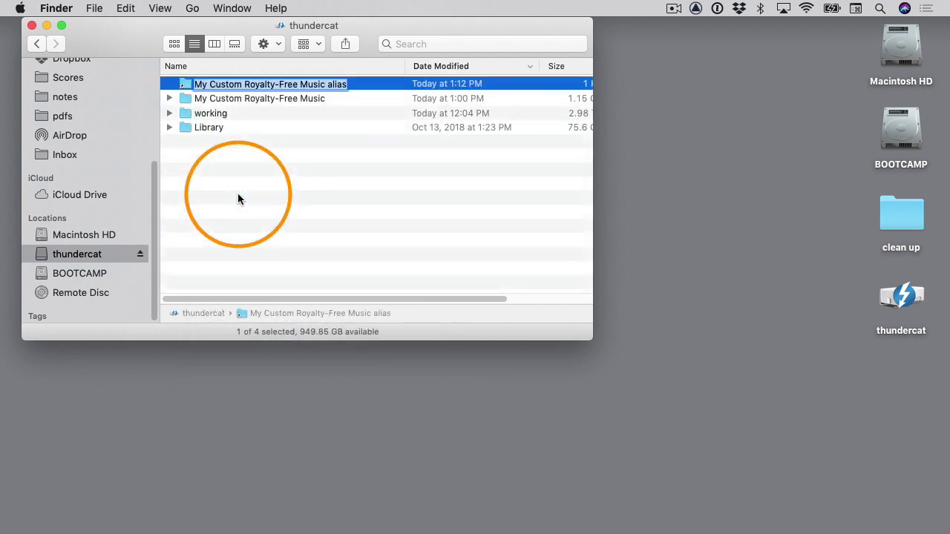
key("Return")
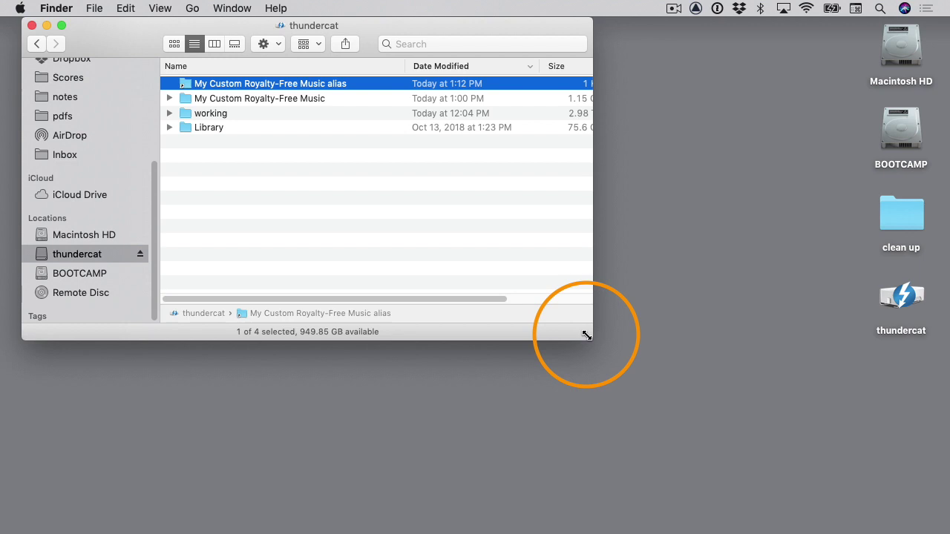
left_click_drag(587, 336, 686, 342)
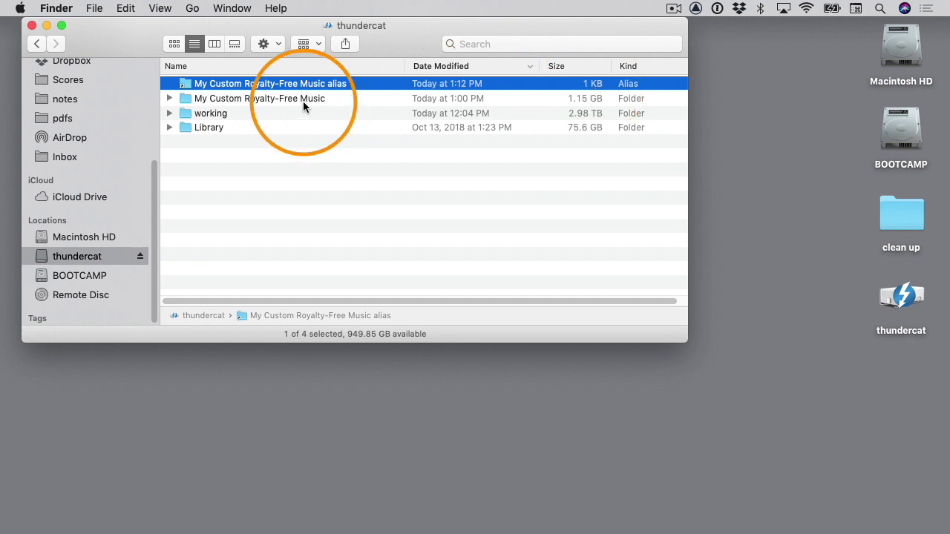
left_click_drag(150, 44, 402, 230)
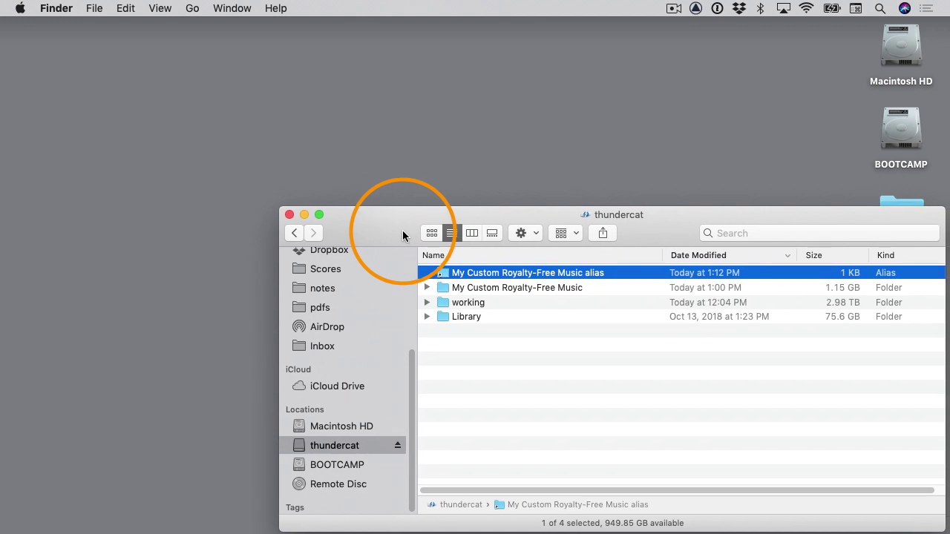
- Open a second Finder window at Macintosh HD/Library/Audio/Apple Loops/Apple/Final Cut Pro Sound Effects
left_click(95, 9)
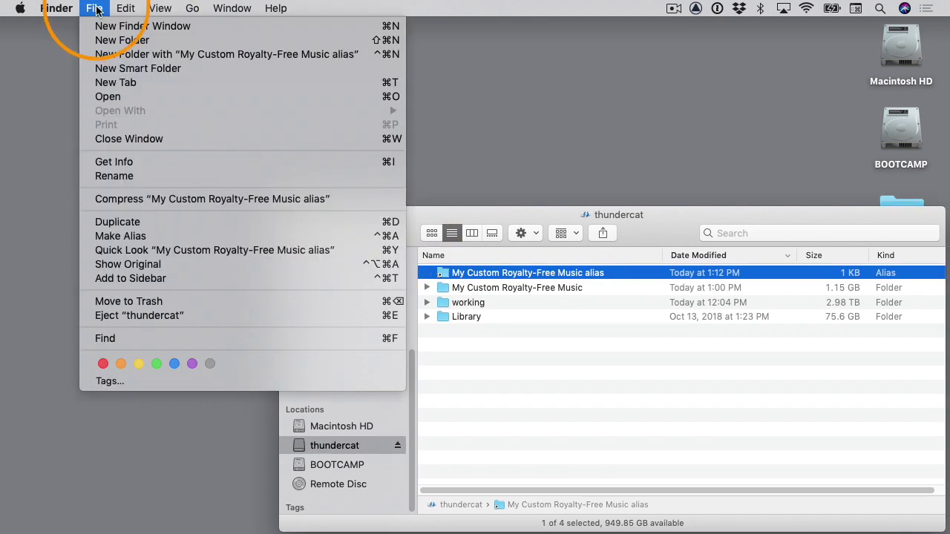
left_click(104, 26)
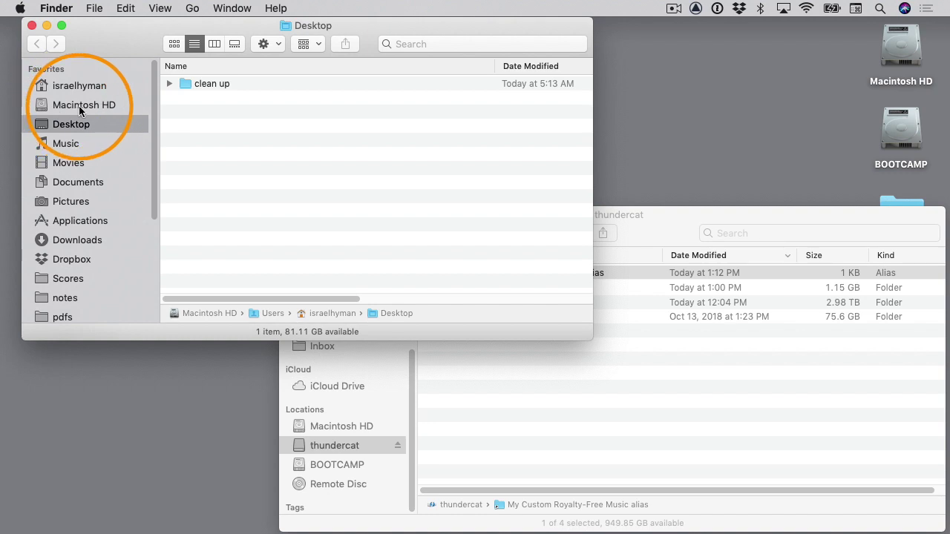
left_click(54, 108)
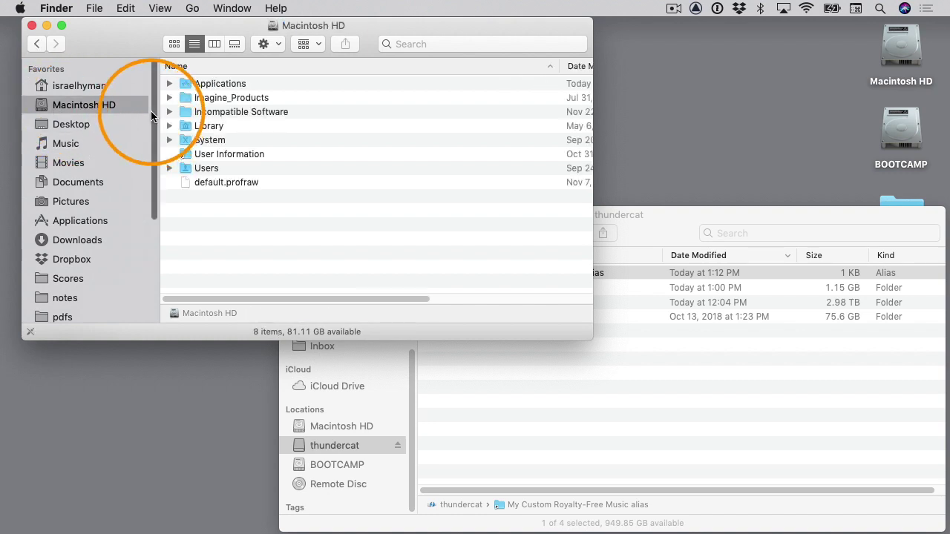
left_click_drag(150, 111, 94, 245)
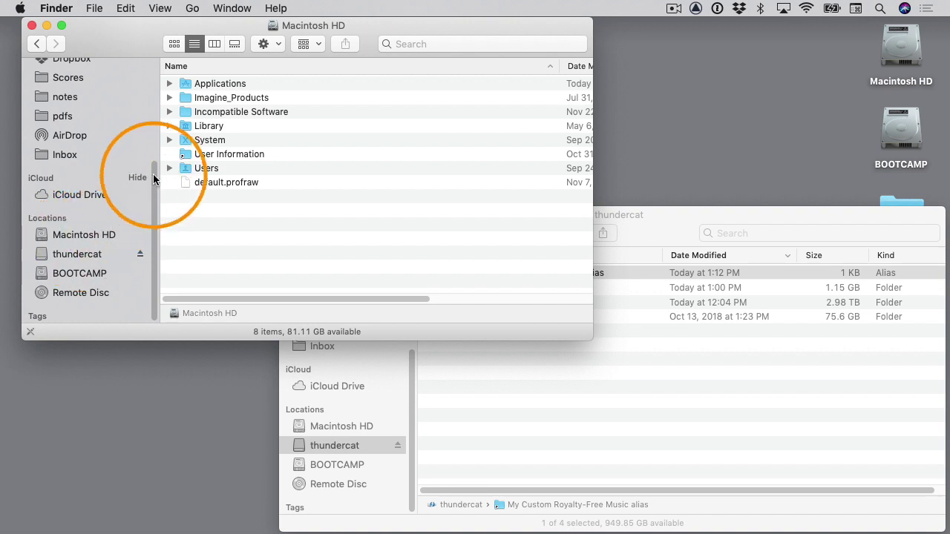
double_click(189, 125)
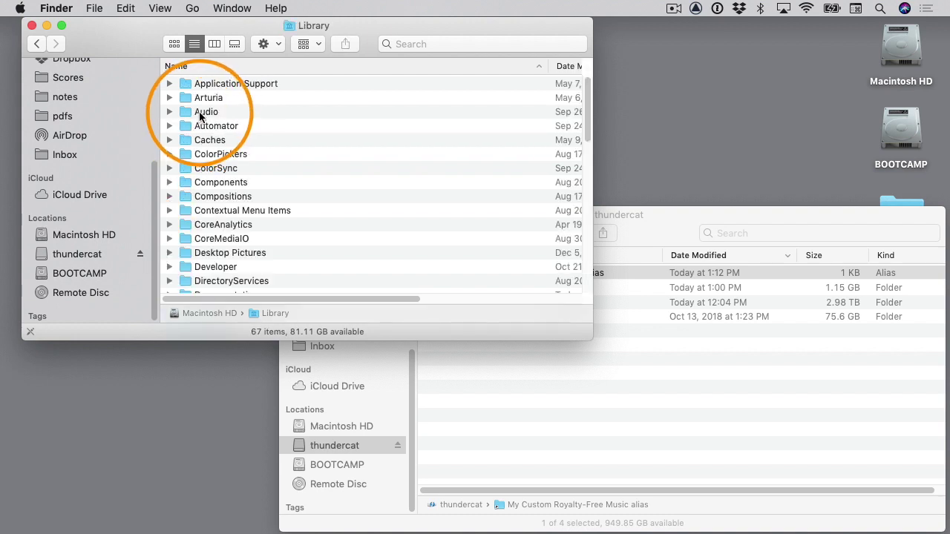
left_click(202, 113)
double_click(202, 113)
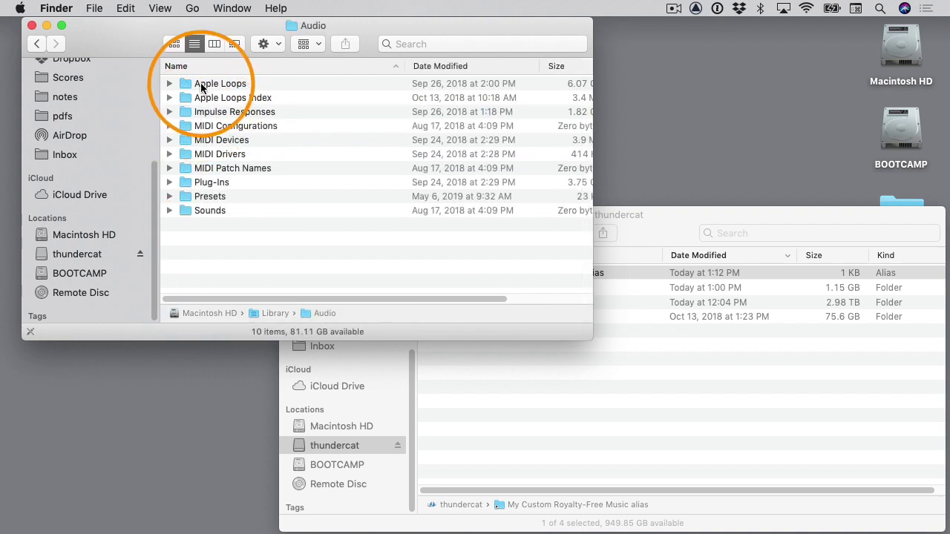
double_click(201, 87)
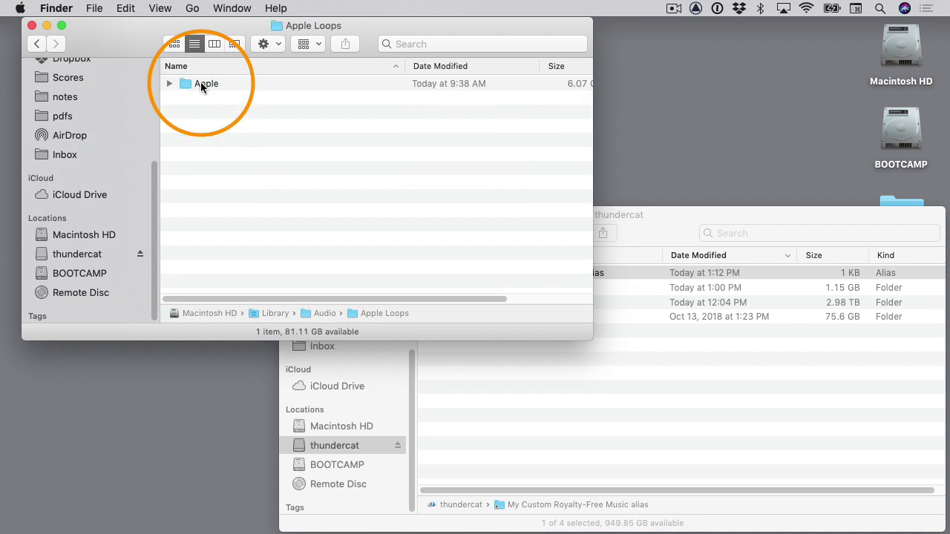
left_click(195, 86)
double_click(195, 87)
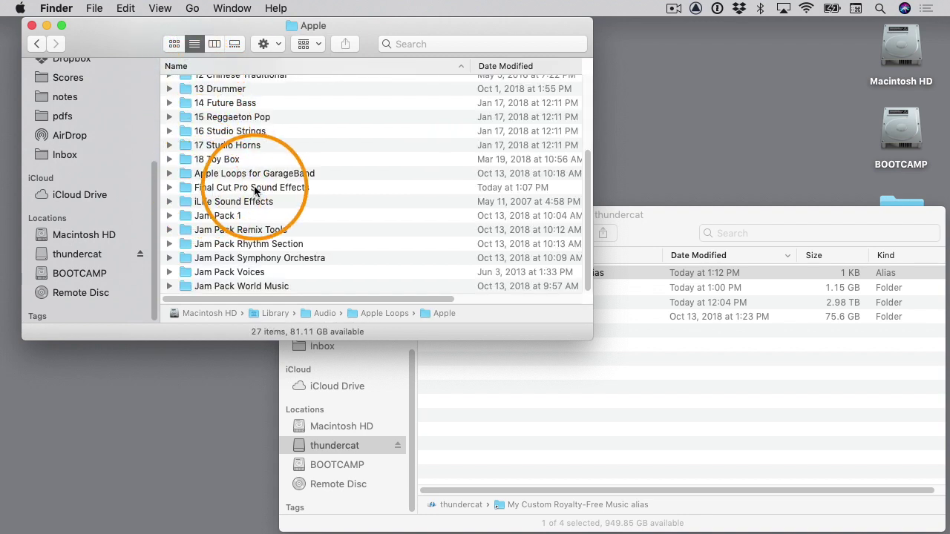
double_click(189, 189)
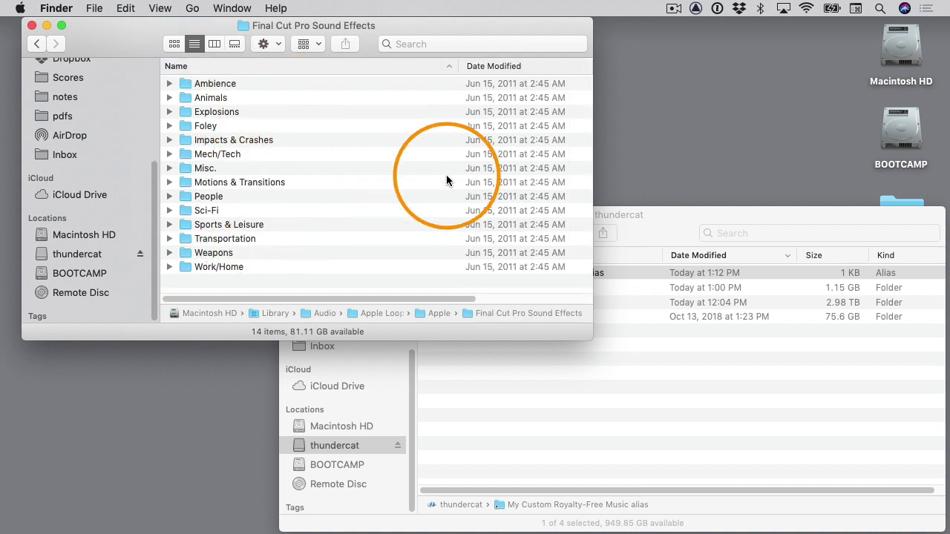
- Copy the alias into Final Cut Pro Sound Effects and trash the original on thundercat
left_click(683, 214)
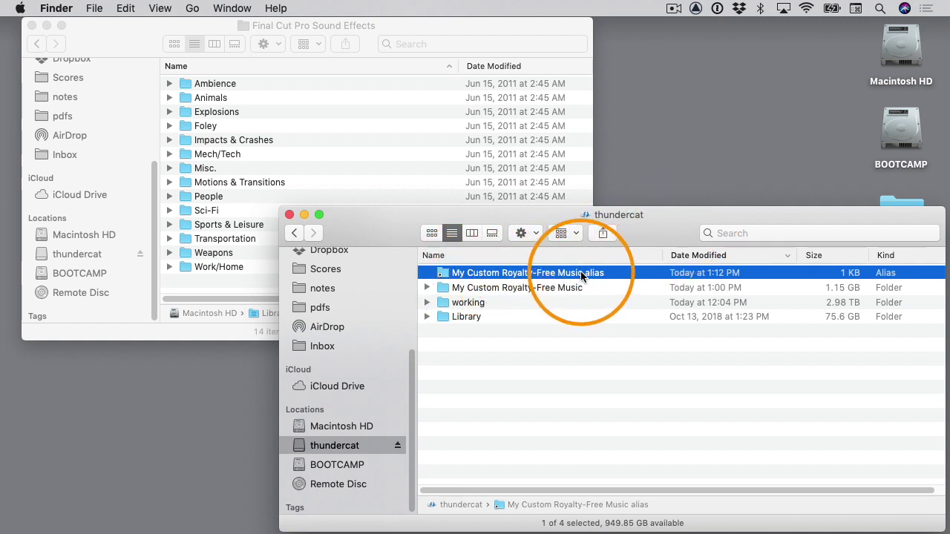
left_click_drag(447, 276, 184, 284)
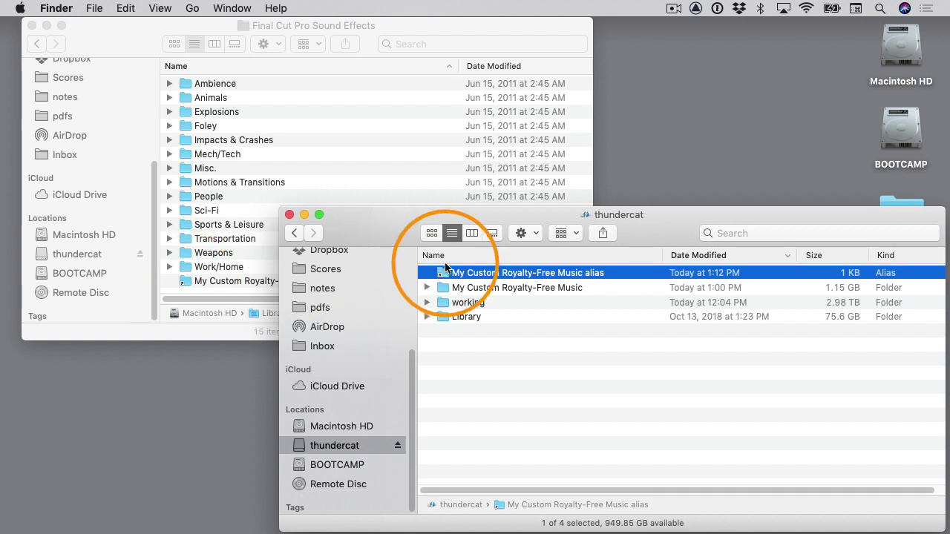
right_click(448, 276)
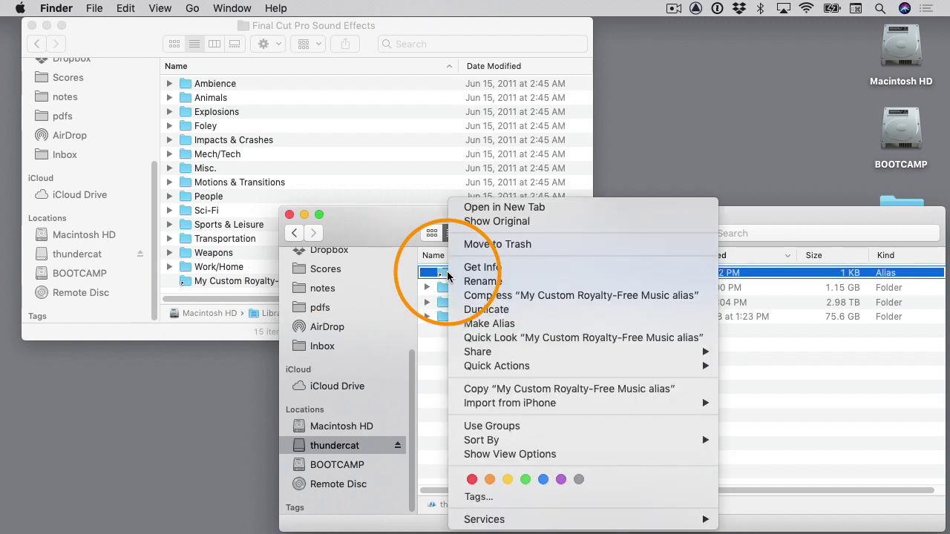
left_click(478, 245)
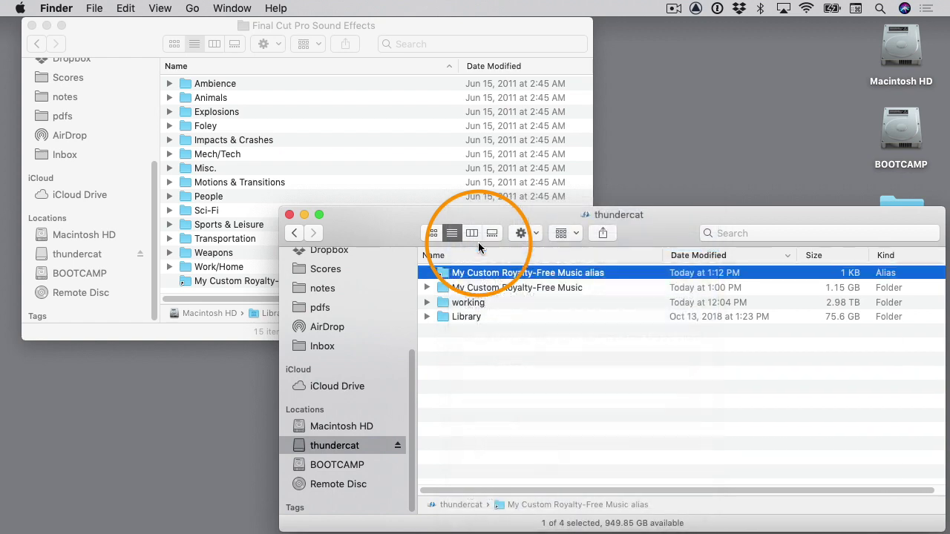
left_click(233, 327)
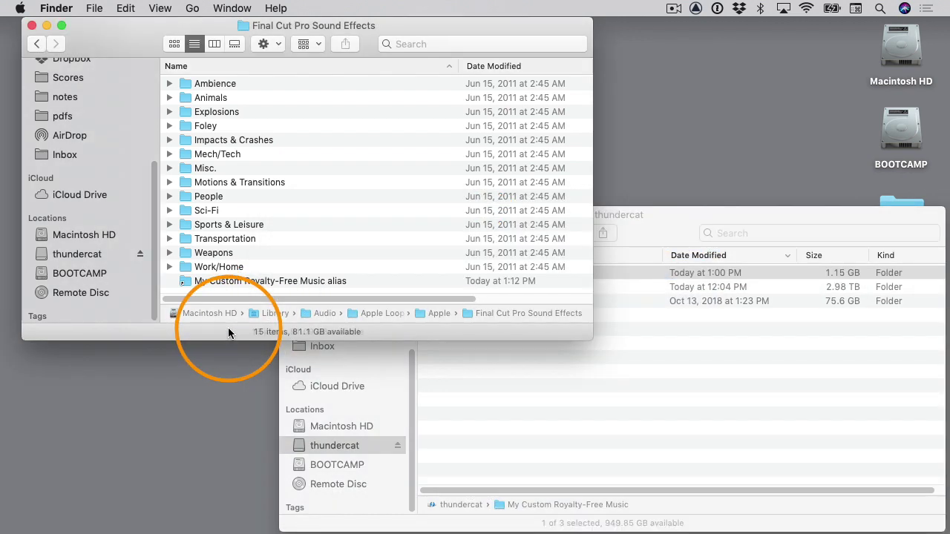
- Rename the alias to My Custom Royalty-Free Music and expand the original folder on thundercat
left_click(258, 280)
left_click(334, 280)
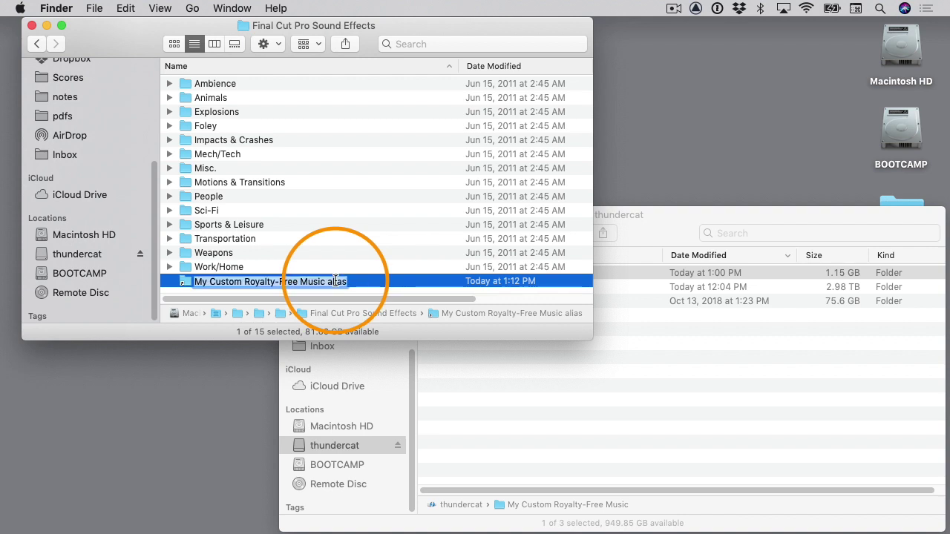
key("BackSpace")
key("BackSpace")
key("BackSpace")
key("BackSpace")
key("BackSpace")
key("BackSpace")
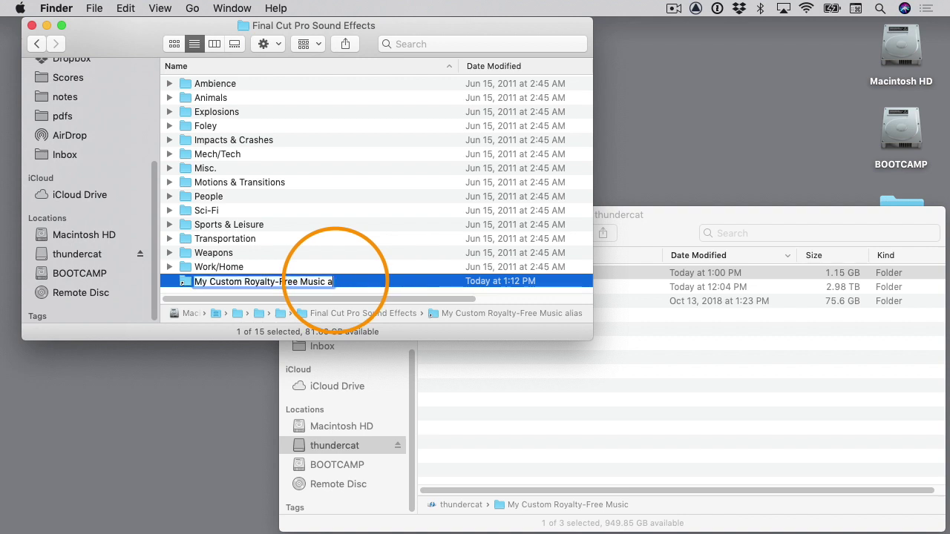
key("Return")
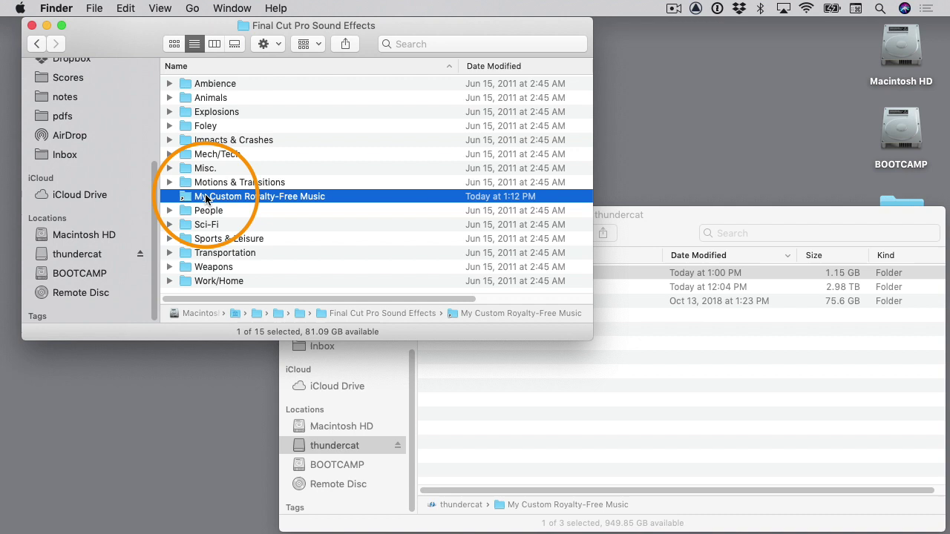
left_click(672, 229)
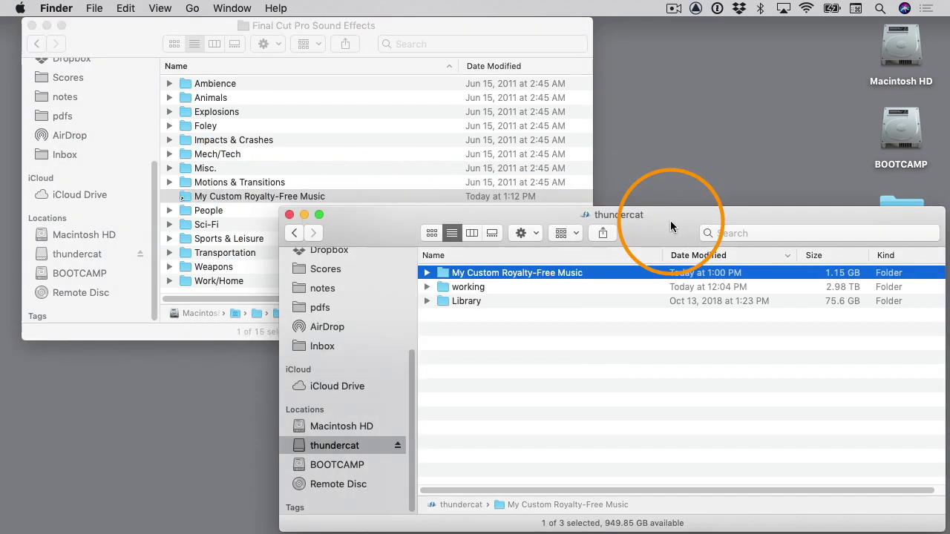
left_click(426, 273)
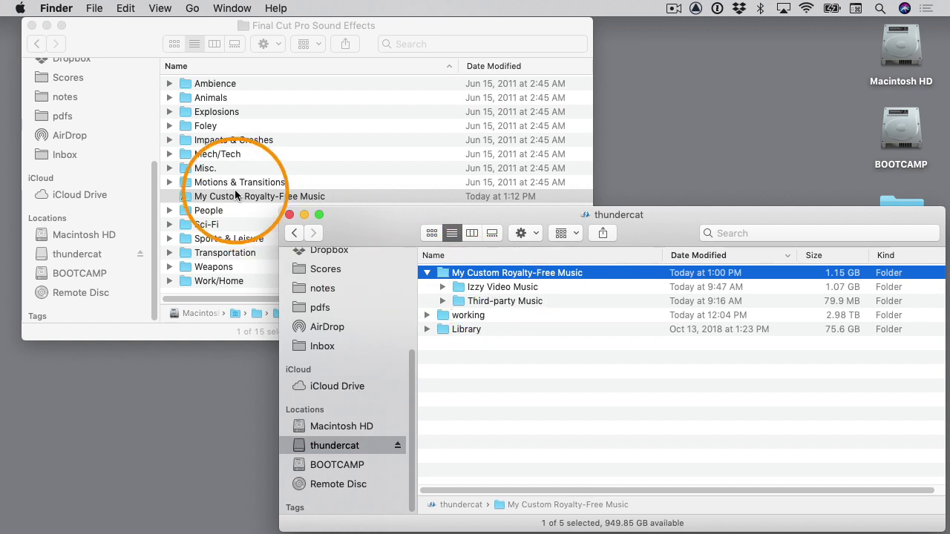
- Back in Final Cut Pro, confirm My Custom Royalty-Free Music appears among the Sound Effects folders
mouse_move(4, 227)
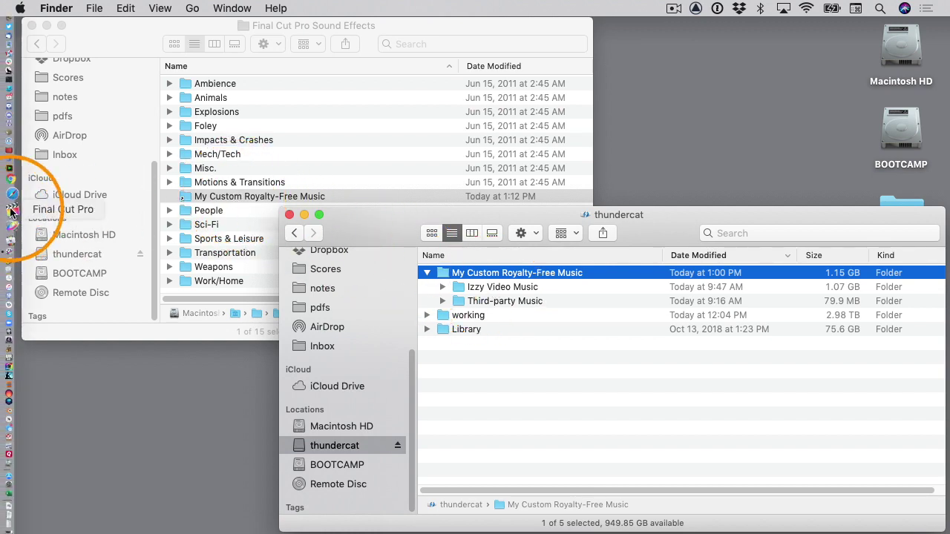
left_click(7, 208)
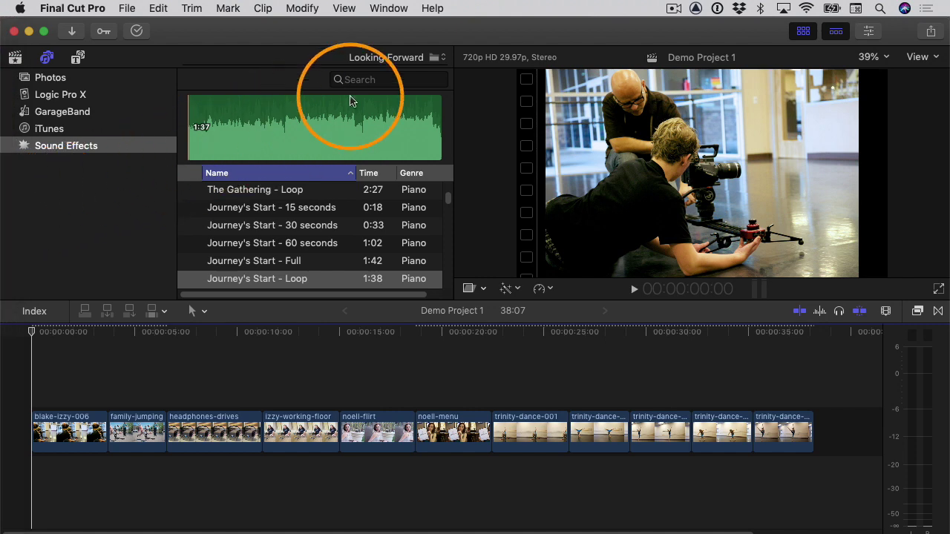
left_click(392, 58)
scroll(399, 59, "up", 5)
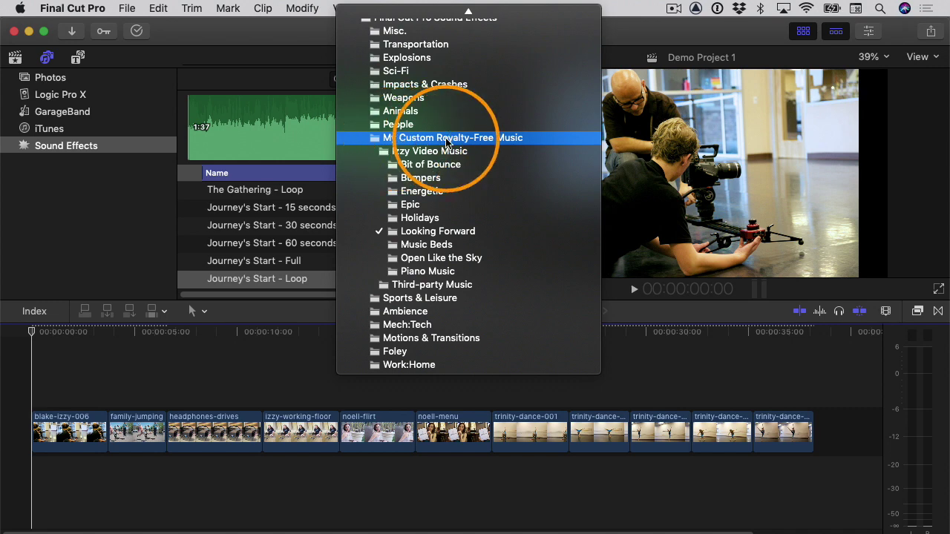
key("Escape")
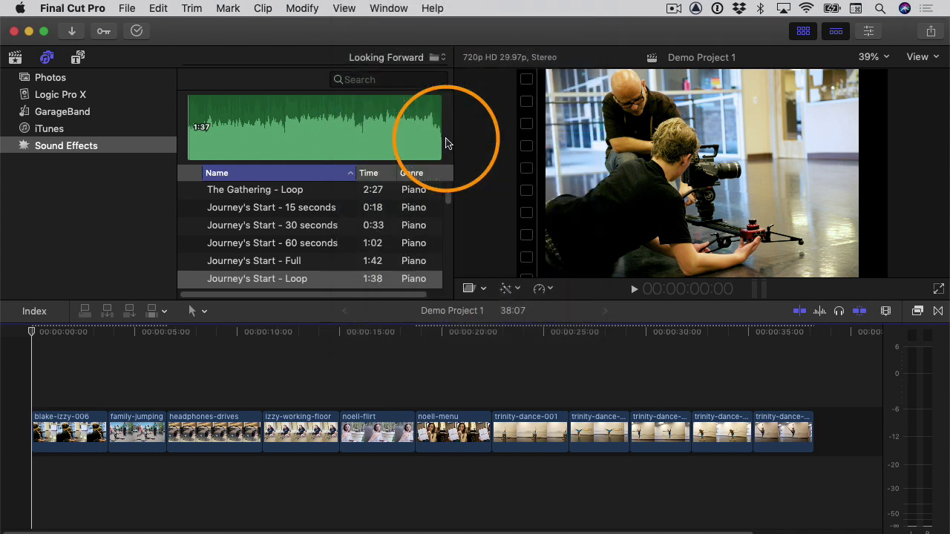